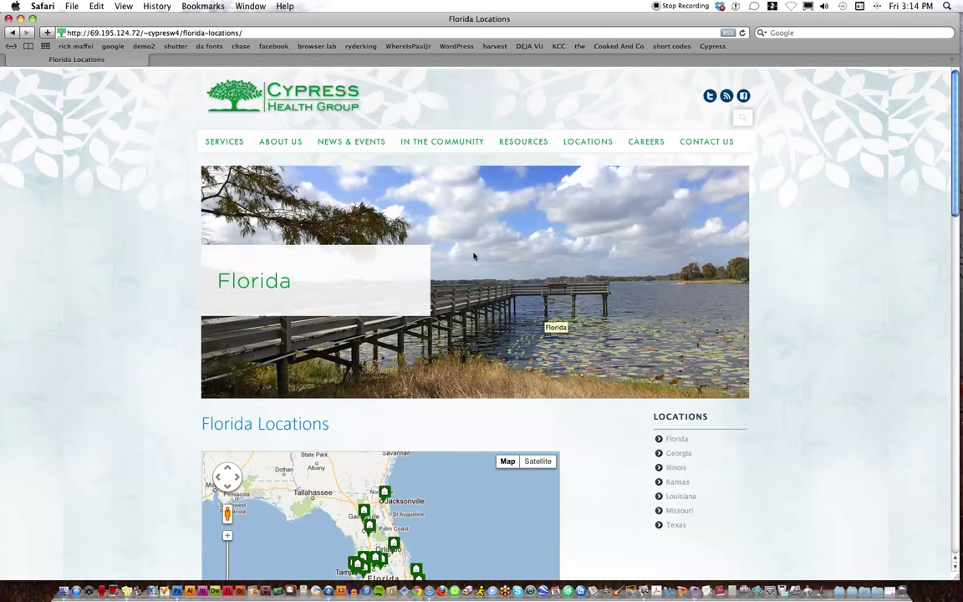
scroll(86, 223, "down", 1)
scroll(88, 226, "up", 1)
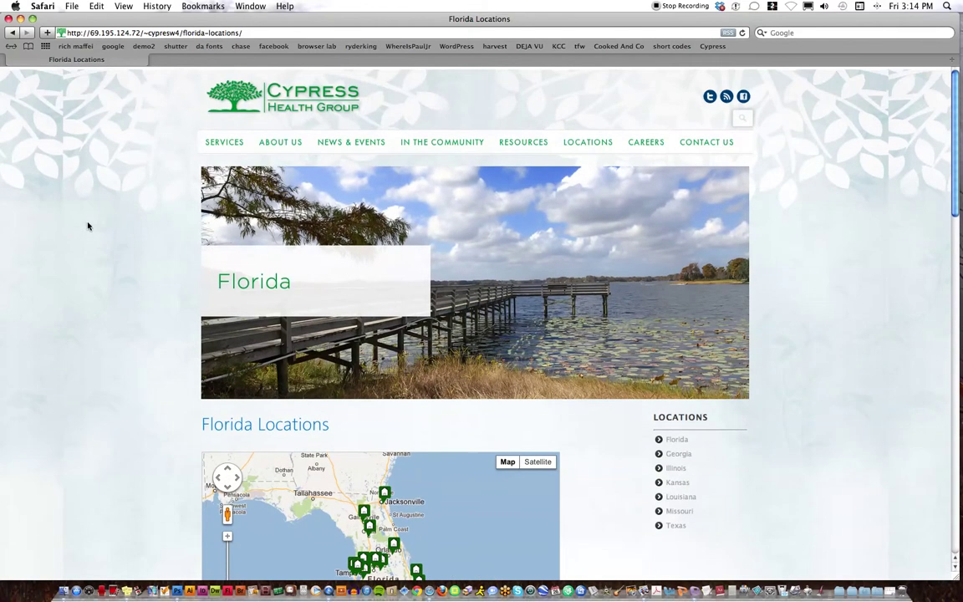
right_click(467, 249)
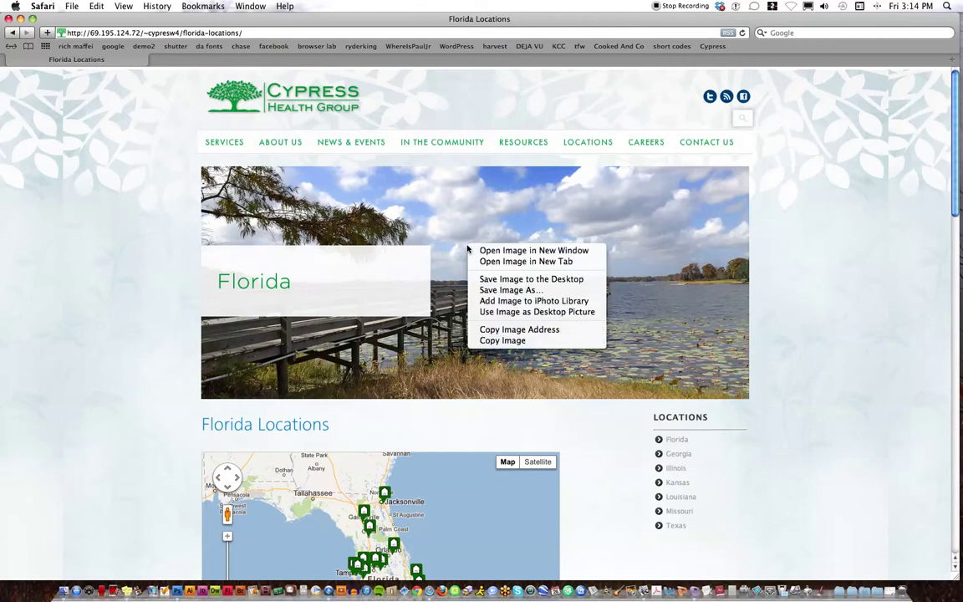
left_click(441, 238)
right_click(450, 239)
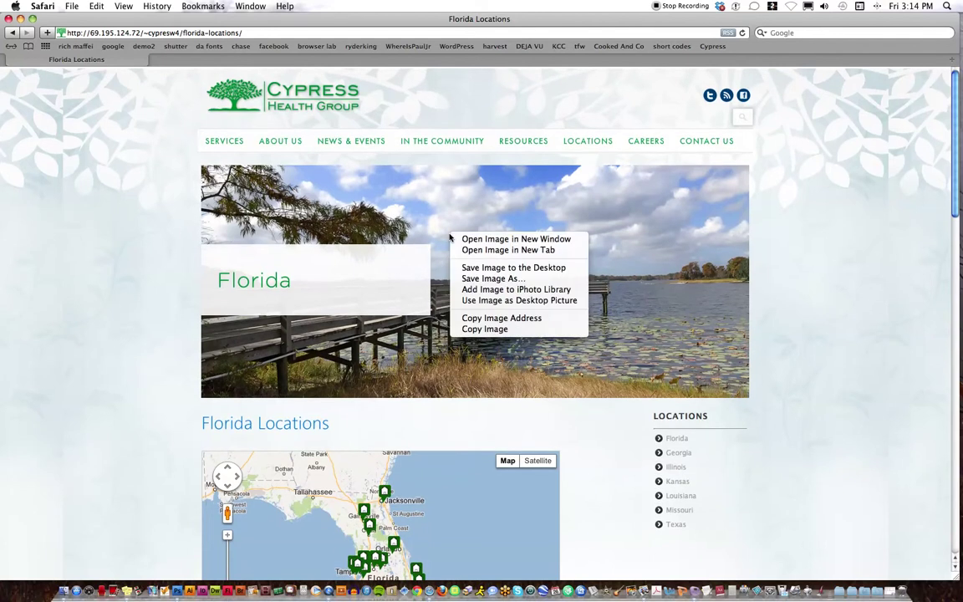
left_click(433, 239)
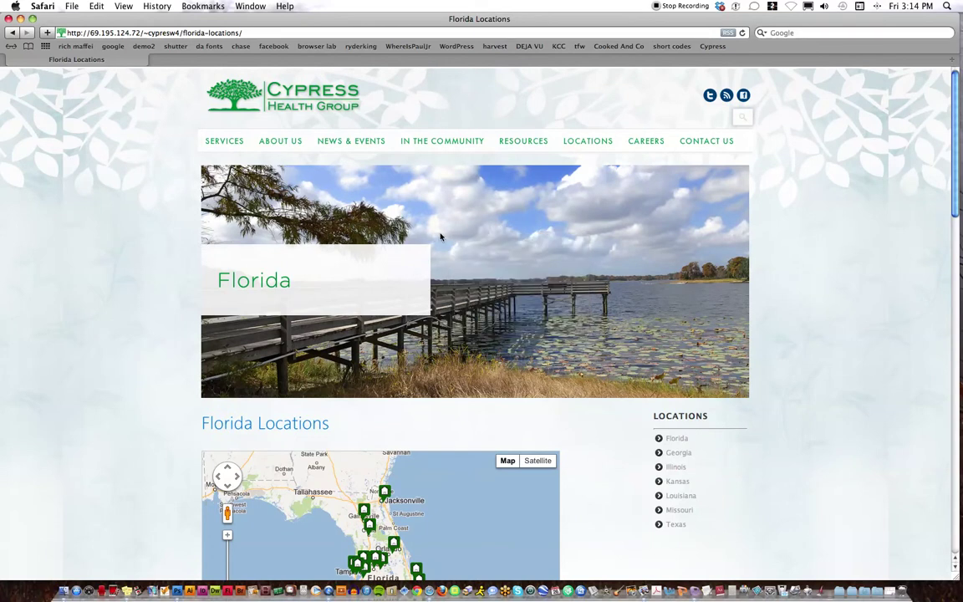
scroll(441, 236, "up", 1)
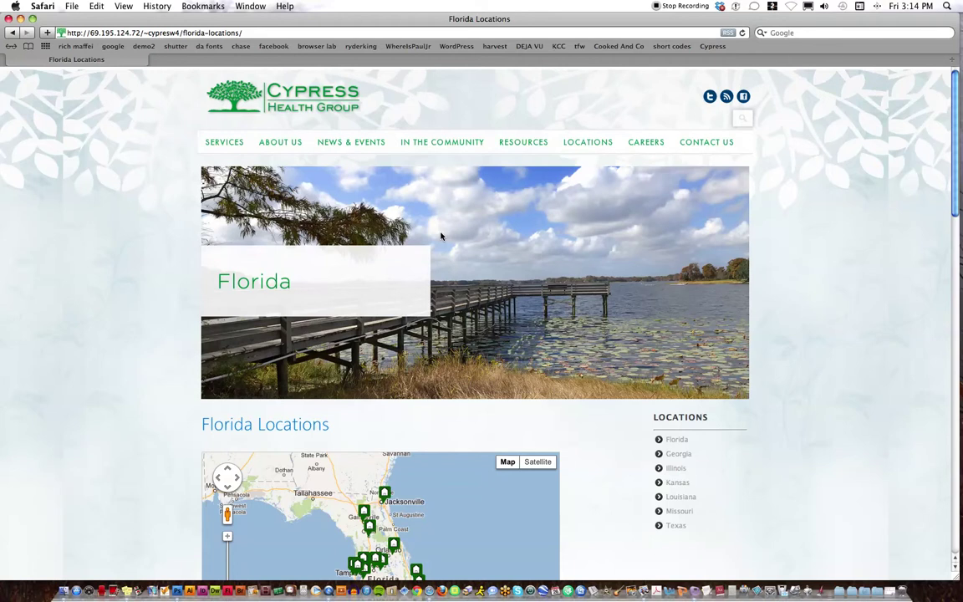
- Open the Florida banner image in its own browser window and move that window clear of the page behind it
right_click(441, 237)
left_click(446, 237)
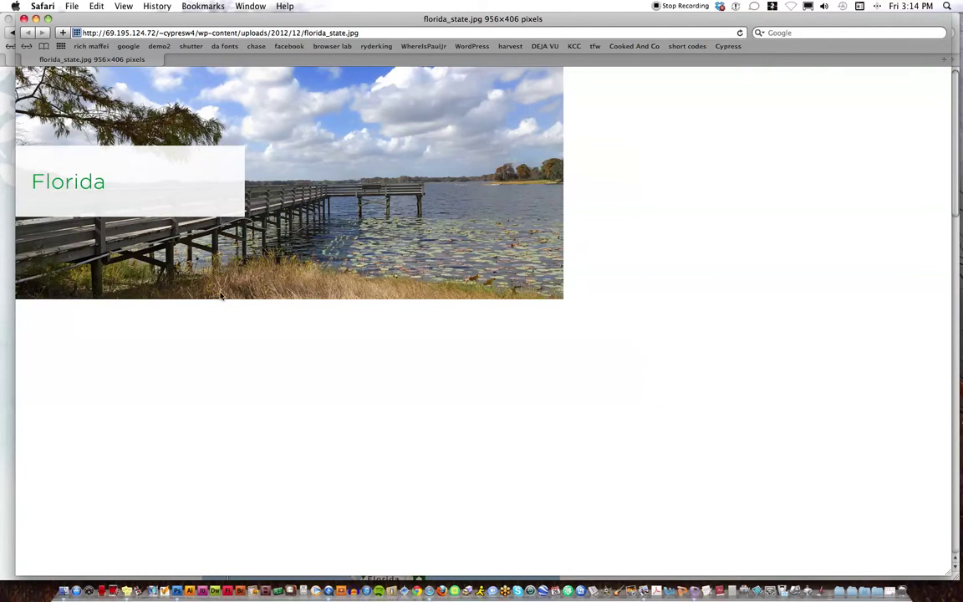
left_click_drag(408, 23, 398, 58)
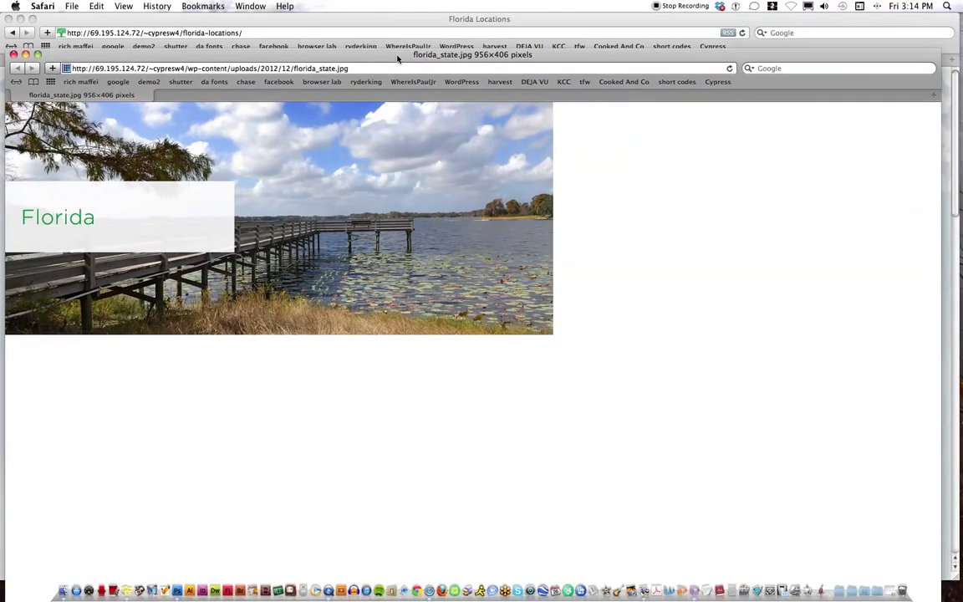
- Switch to Photoshop and create a new RGB document 956 by 406 pixels at 72 pixels/inch with a white background
left_click(174, 590)
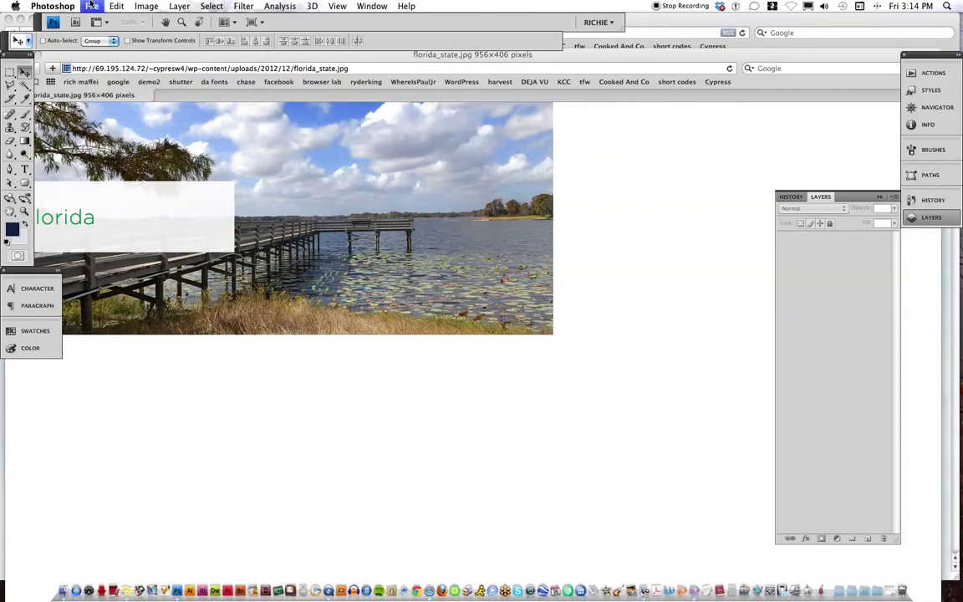
left_click(91, 6)
left_click(99, 20)
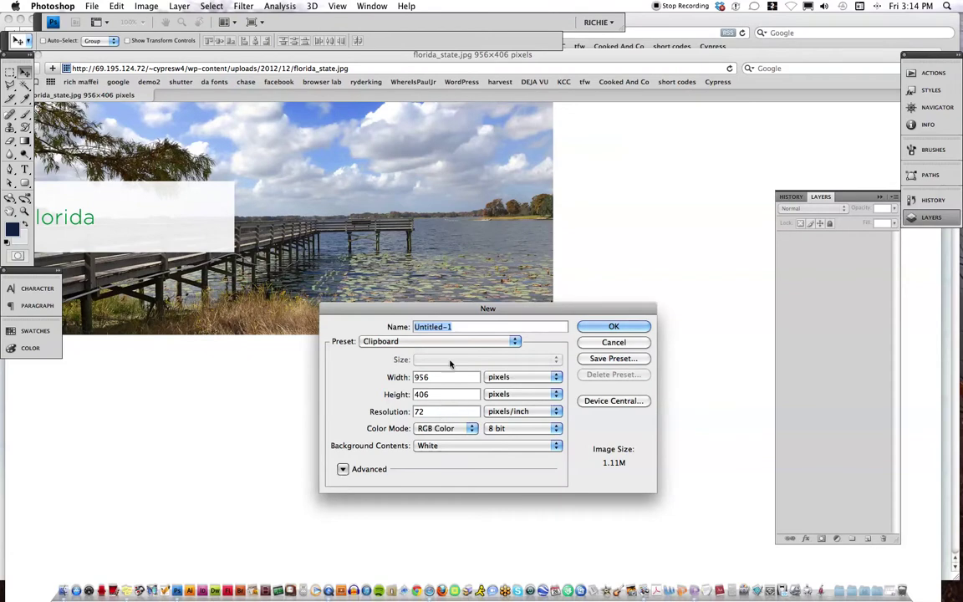
double_click(425, 377)
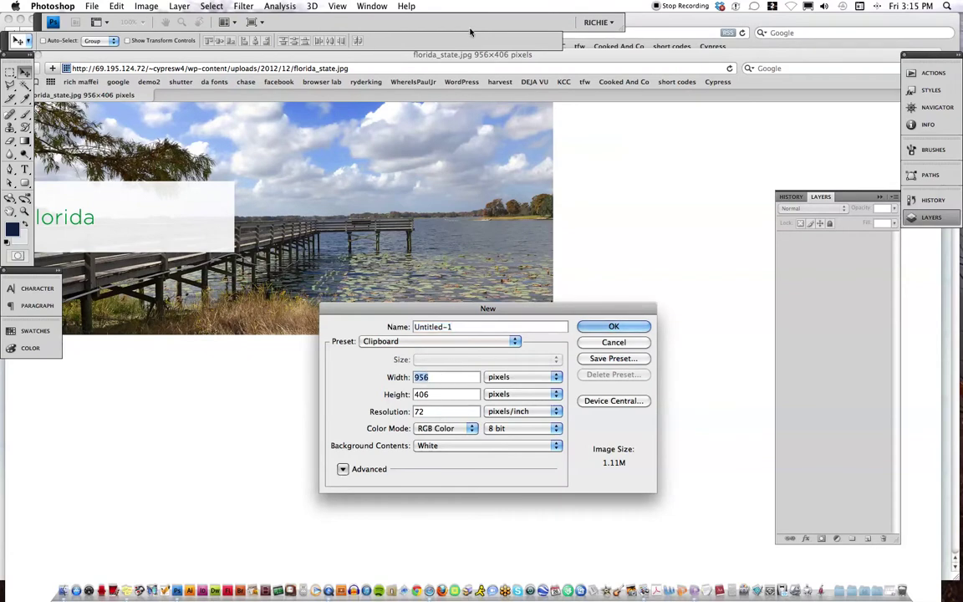
key("Right")
left_click(401, 378)
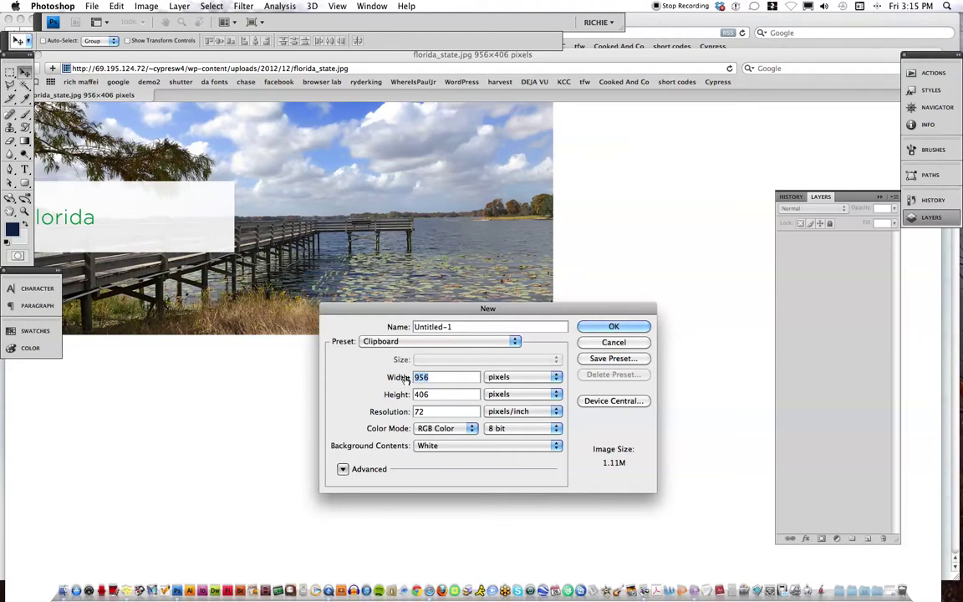
type("956")
left_click(396, 395)
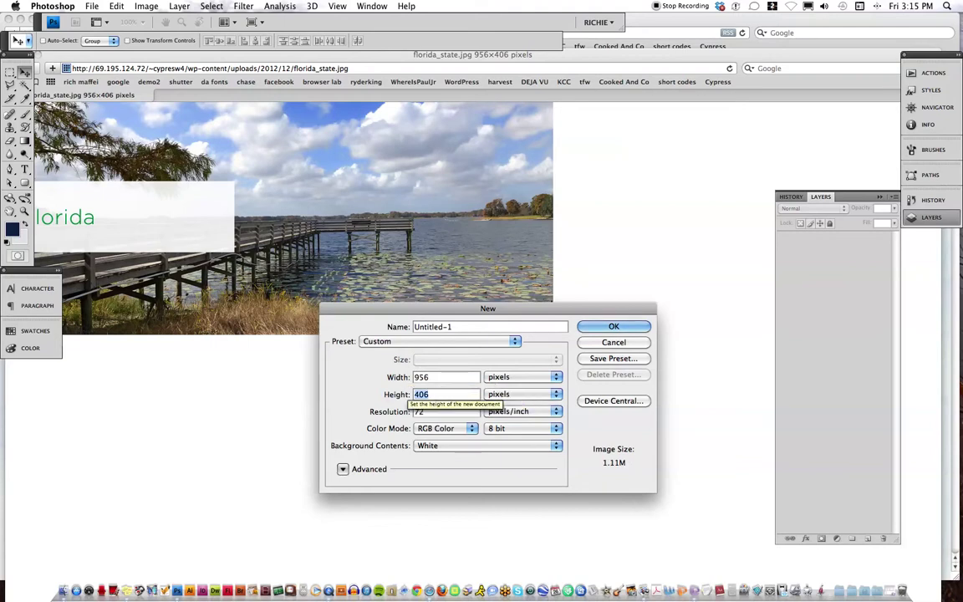
type("406")
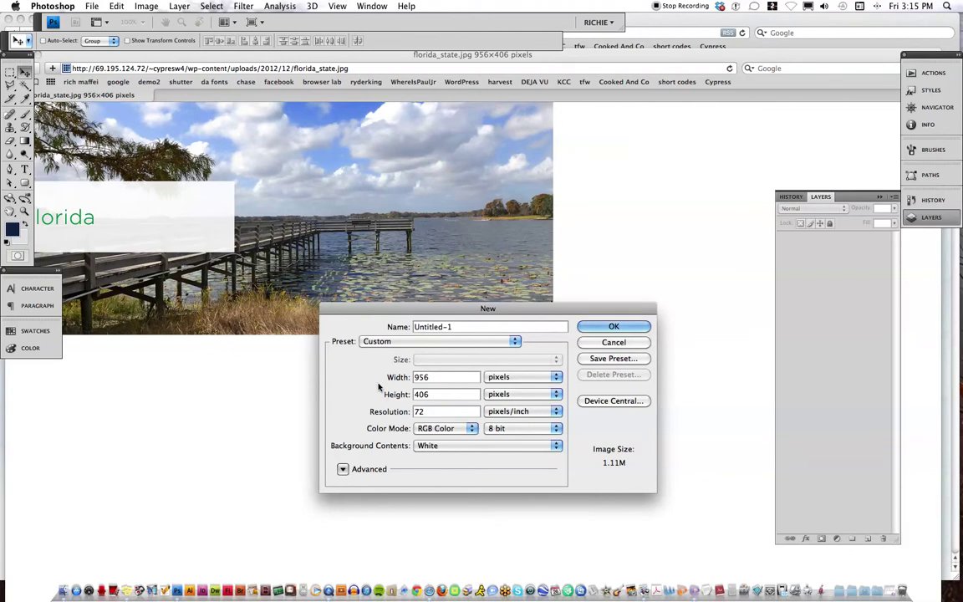
key("Tab")
type("72")
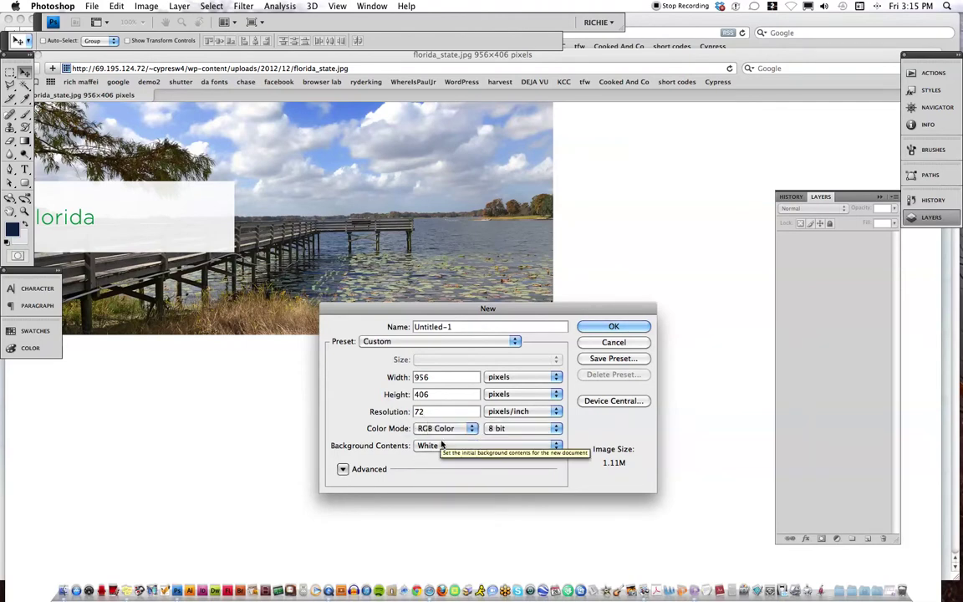
left_click(613, 327)
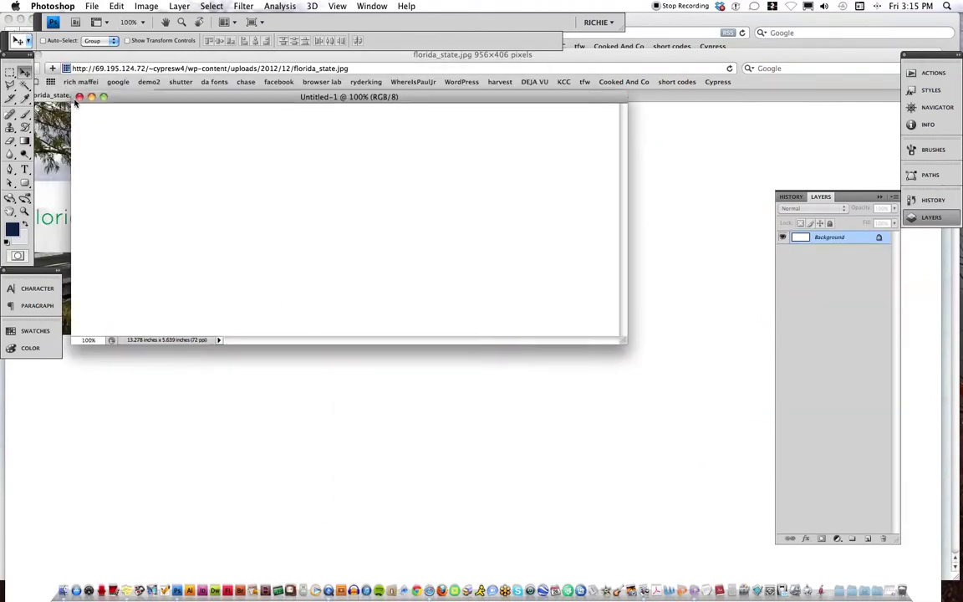
- Enlarge the new document's window so workspace surrounds the canvas, and move it clear of the options bar
left_click_drag(636, 344, 672, 409)
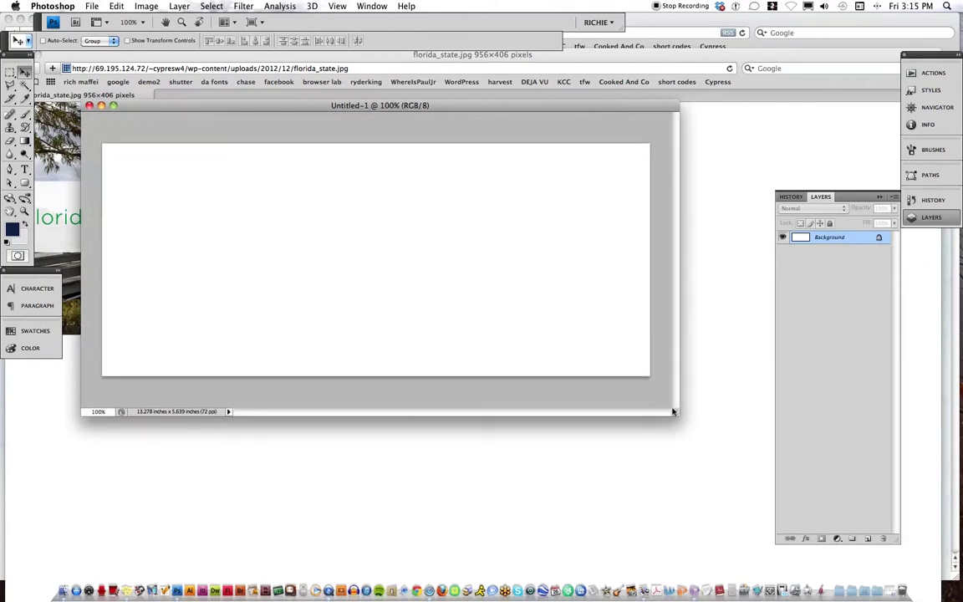
left_click_drag(182, 116, 170, 146)
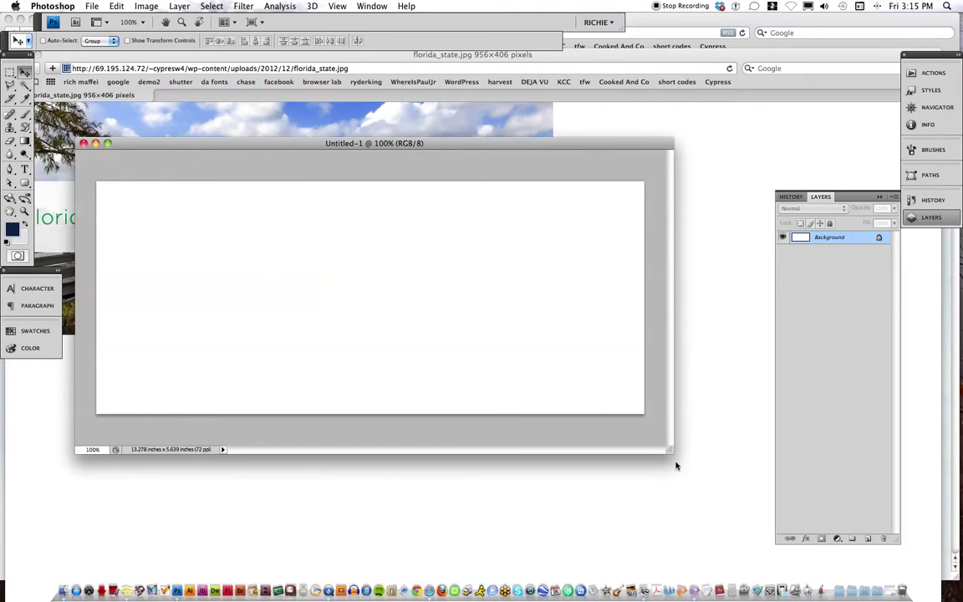
left_click_drag(671, 451, 724, 489)
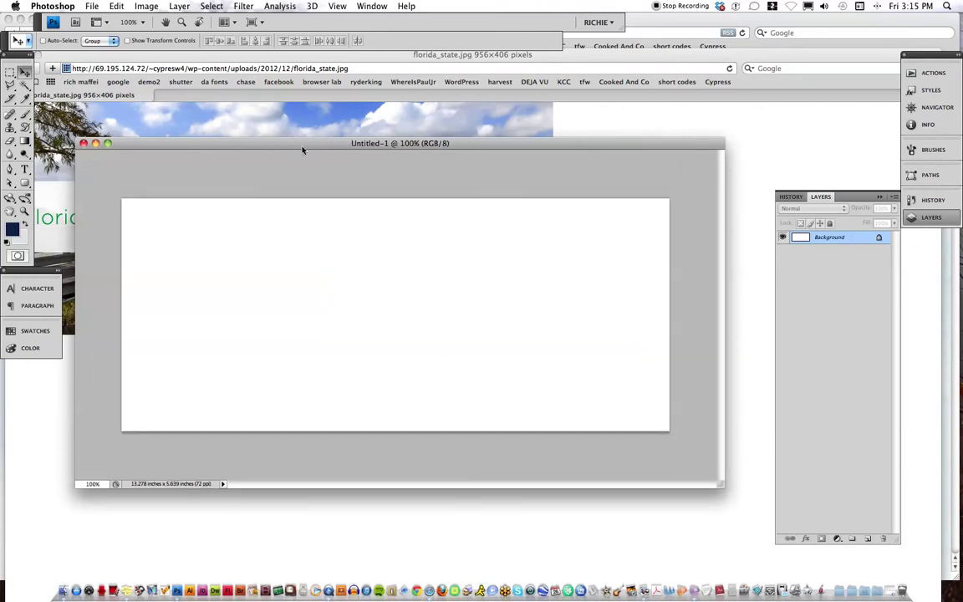
- Place Illinois.jpg from the Cypress Photo Edits folder into the blank document
left_click(90, 6)
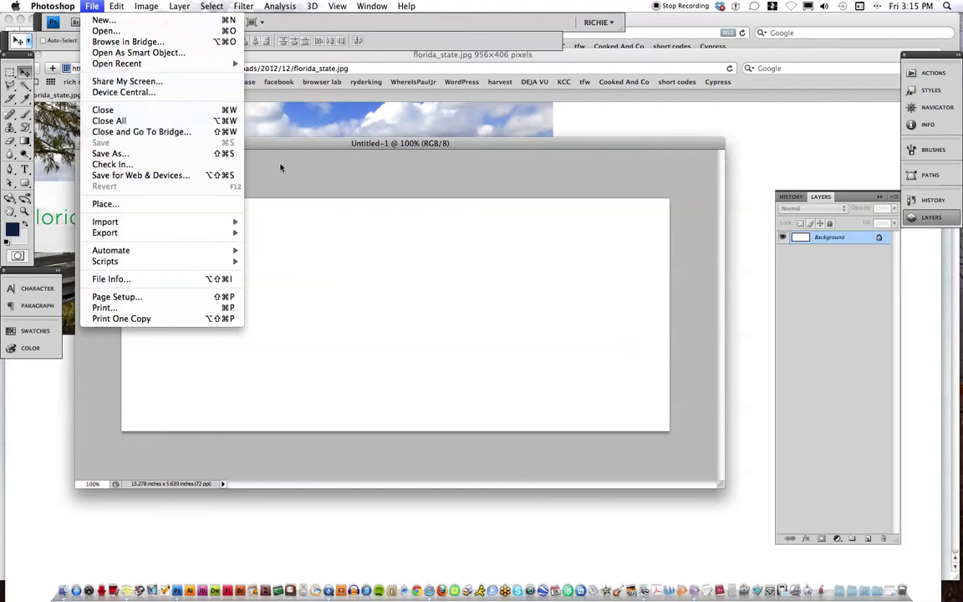
left_click(91, 5)
left_click(90, 6)
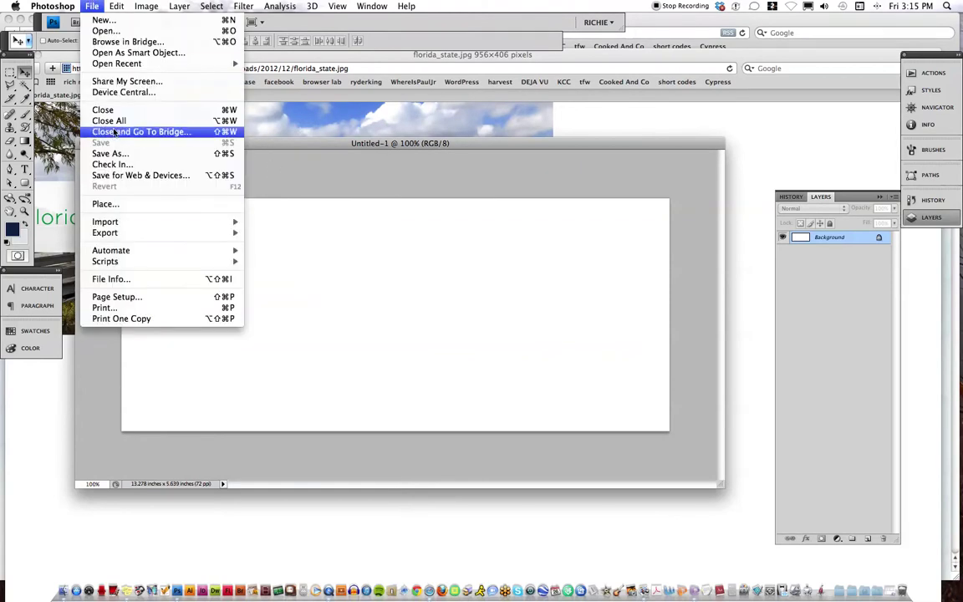
left_click(110, 203)
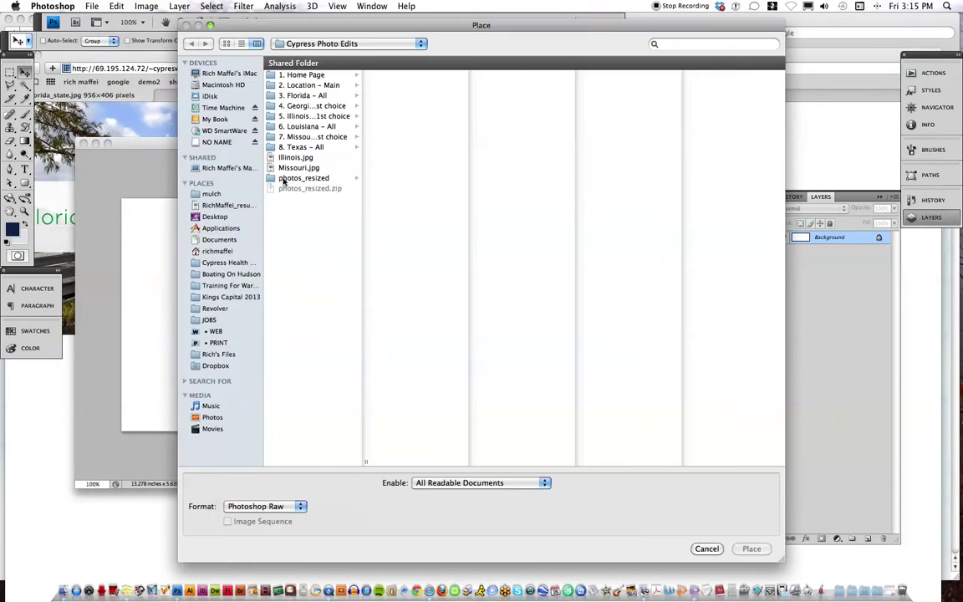
left_click(289, 157)
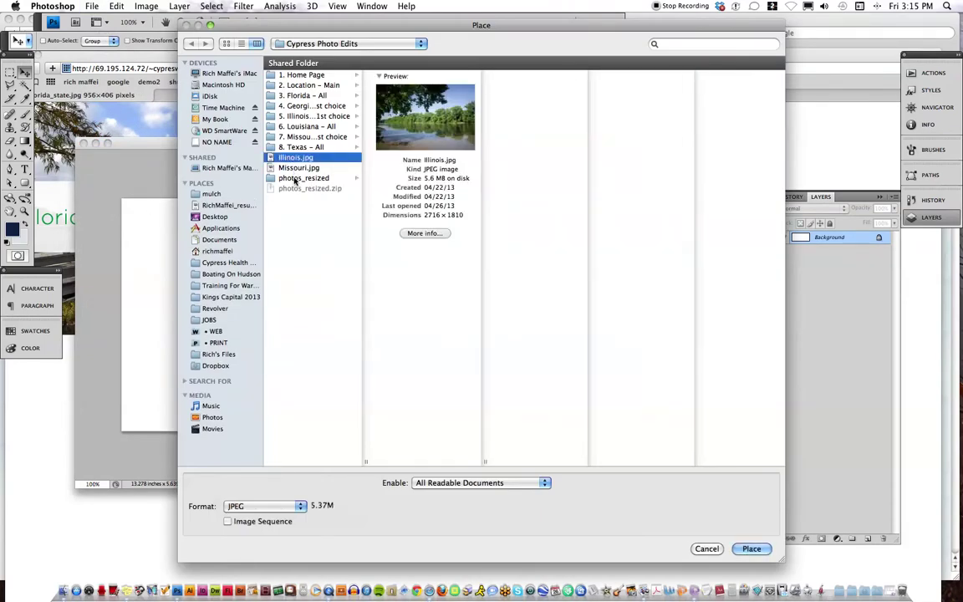
left_click(753, 548)
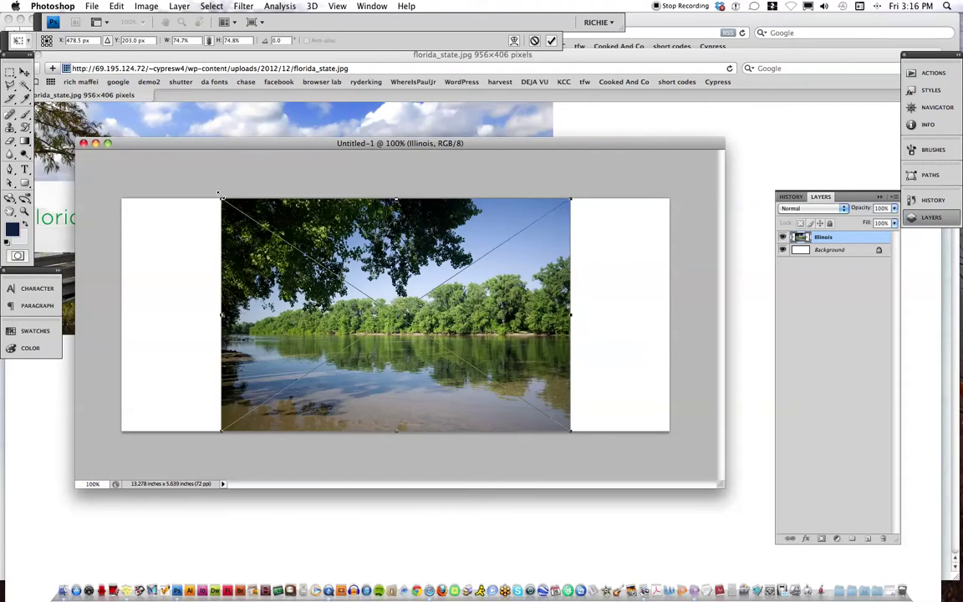
- Scale the placed Illinois photo proportionally to about 117.5%, shift it slightly downward so it covers the whole canvas, and commit the placement
left_click_drag(219, 196, 89, 175)
left_click_drag(566, 430, 755, 559)
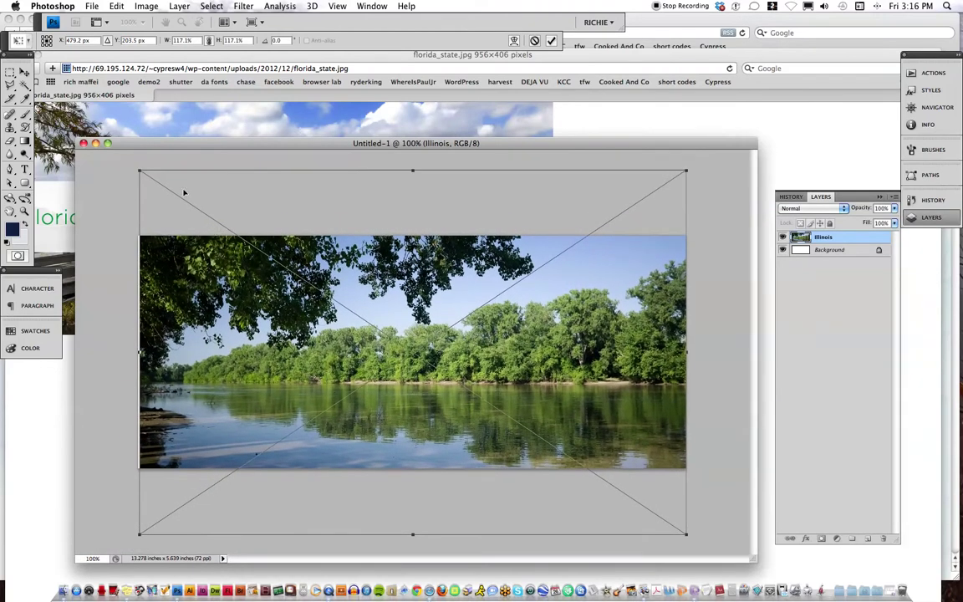
left_click_drag(140, 173, 137, 167)
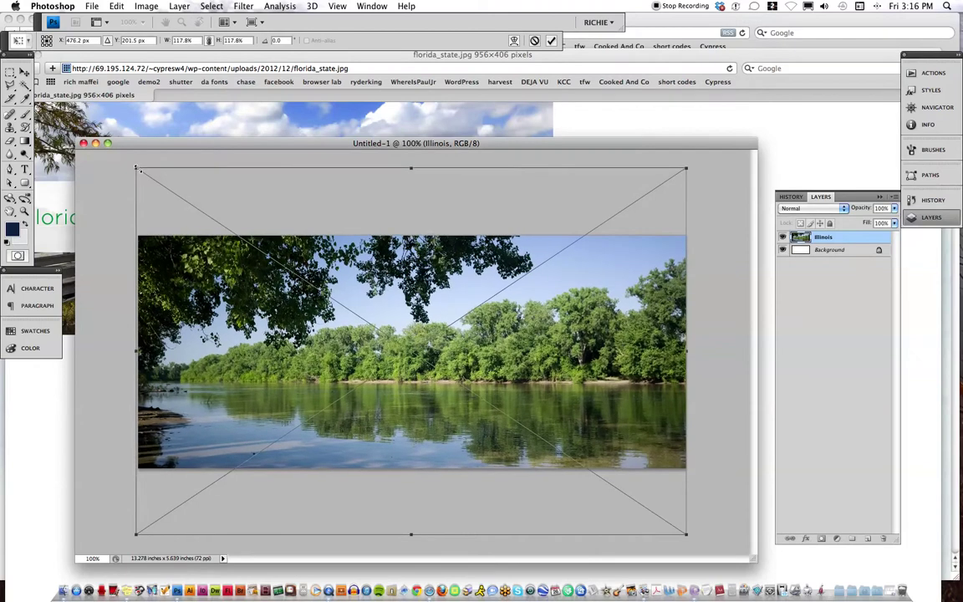
mouse_move(311, 272)
left_mouse_down()
mouse_move(312, 294)
mouse_move(312, 234)
mouse_move(311, 298)
mouse_move(311, 288)
left_mouse_up()
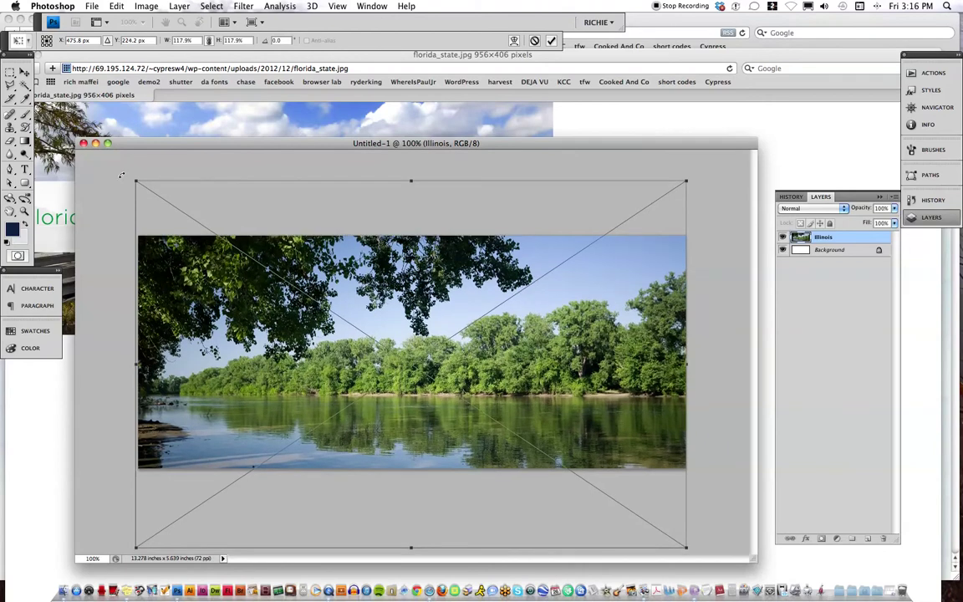
left_click_drag(137, 180, 138, 180)
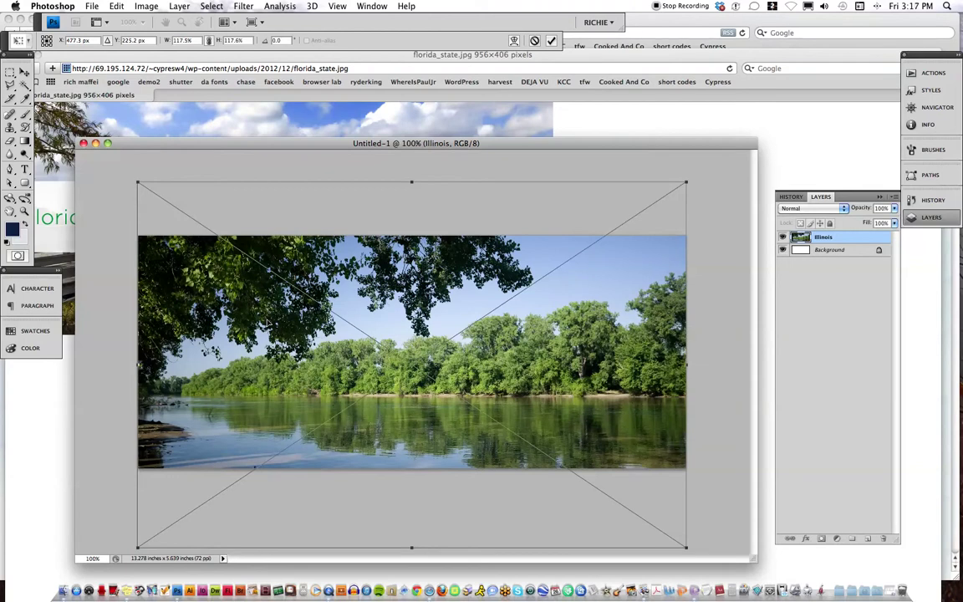
key("Return")
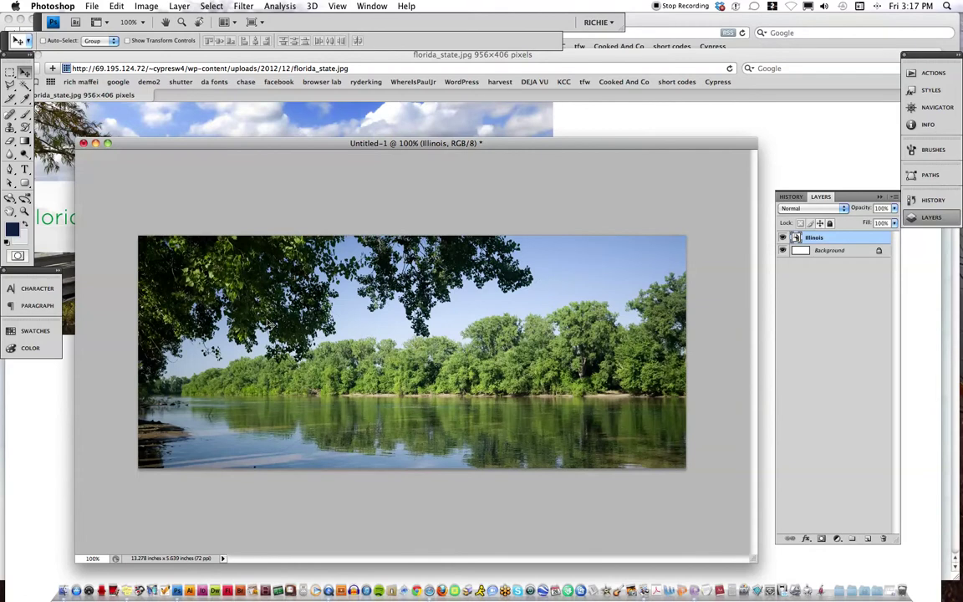
- Start a Save for Web & Devices export of the banner with JPEG as the file format
left_click(92, 6)
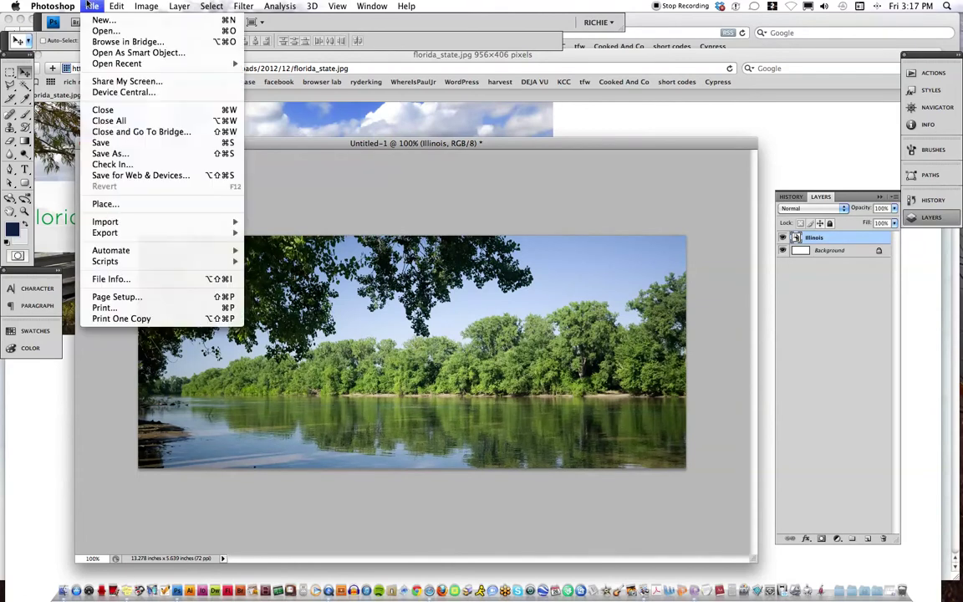
left_click(317, 213)
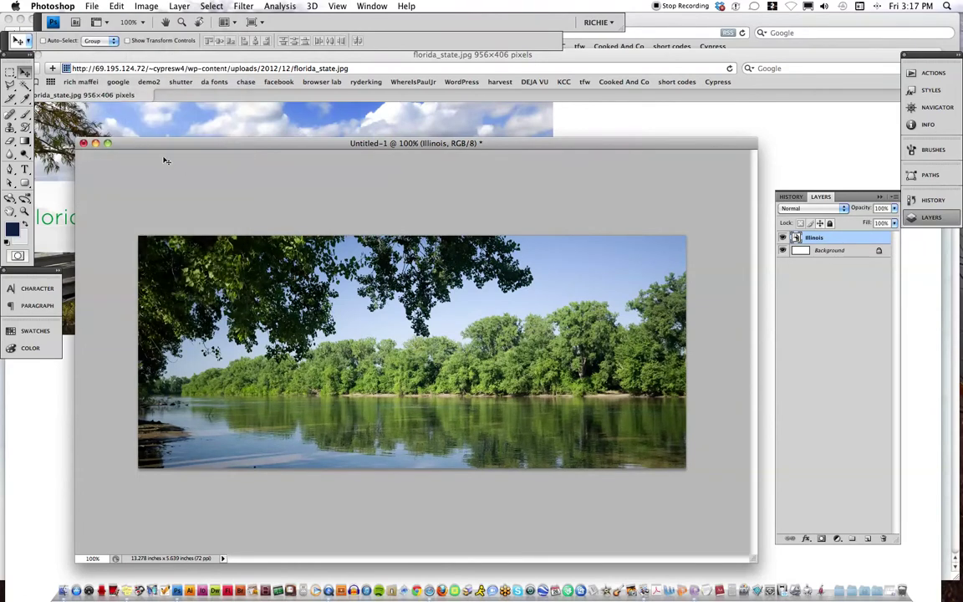
left_click(92, 6)
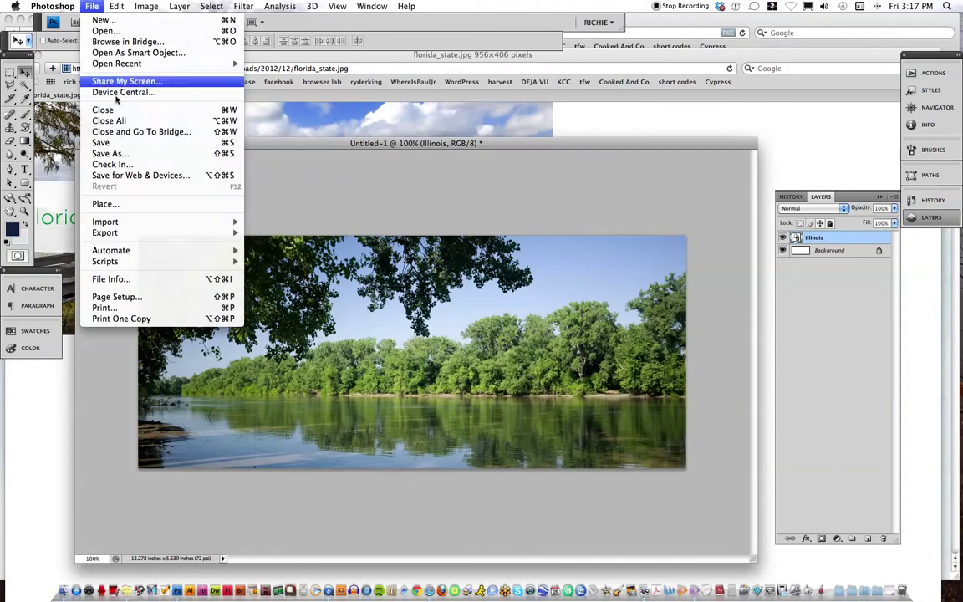
left_click(119, 175)
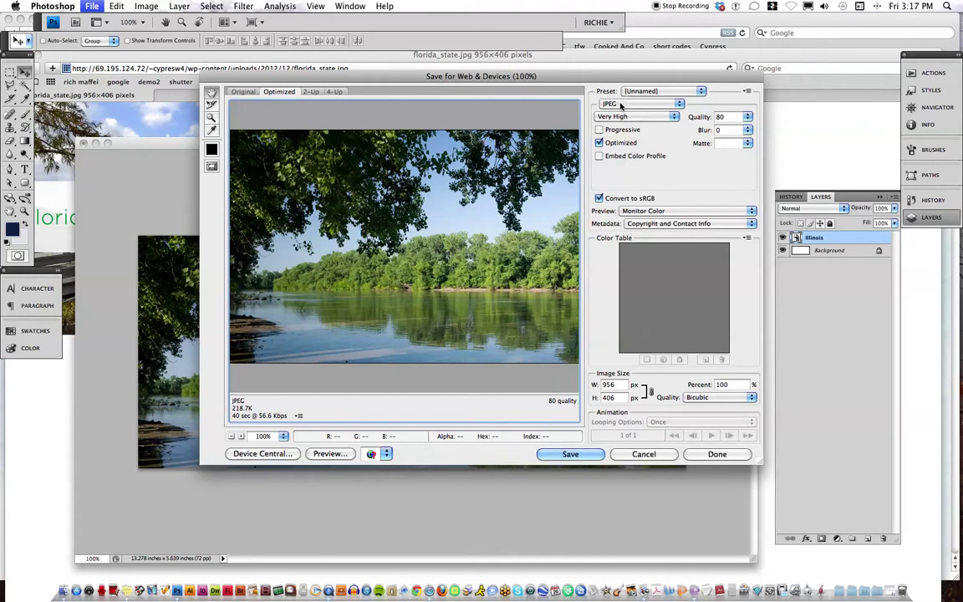
left_click(621, 106)
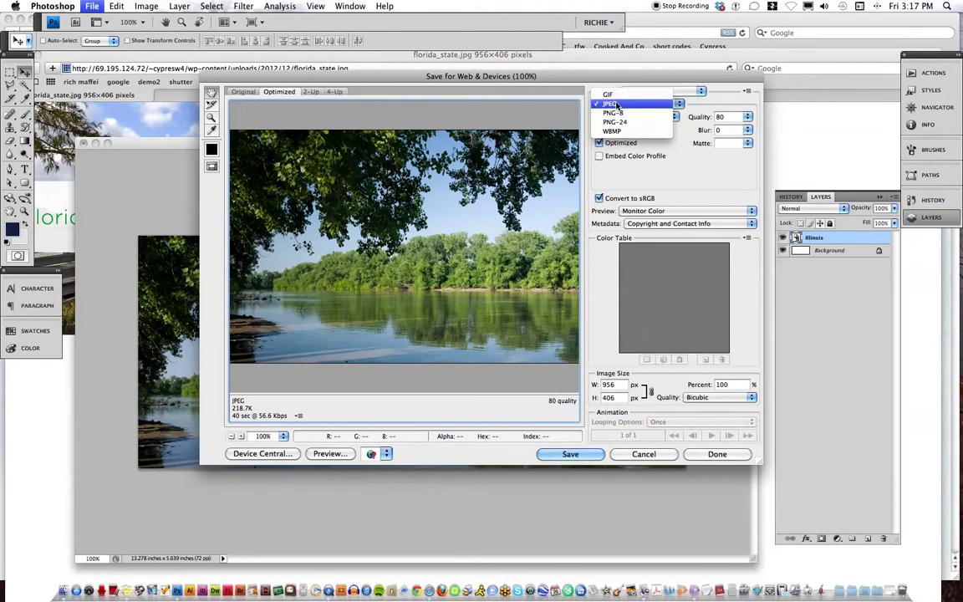
left_click(615, 104)
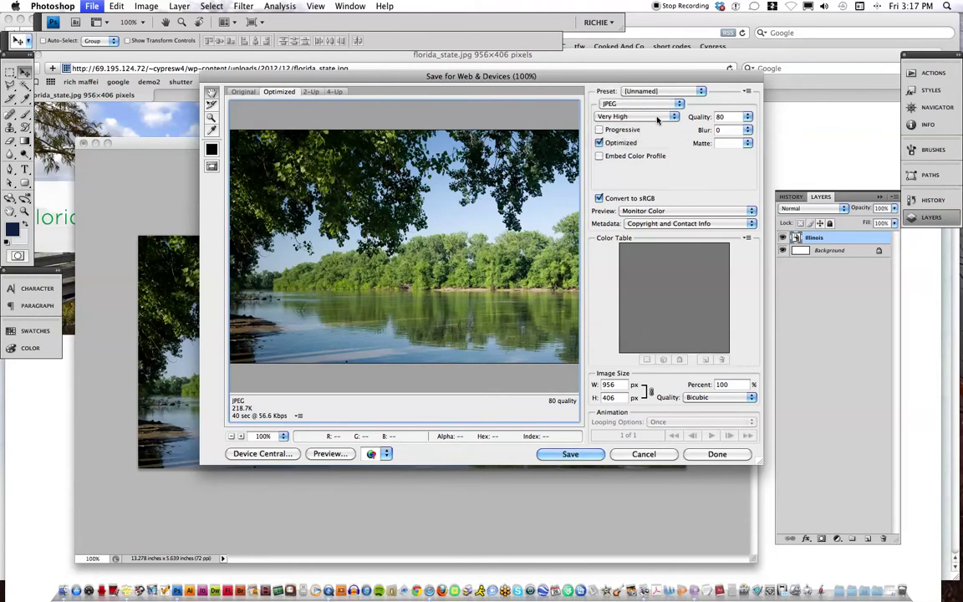
- Compare JPEG quality presets in the export preview, including Maximum, and settle on Very High
left_click(638, 117)
left_click(631, 118)
left_click(628, 118)
left_click(628, 117)
left_click(627, 117)
left_click(614, 125)
left_click(619, 118)
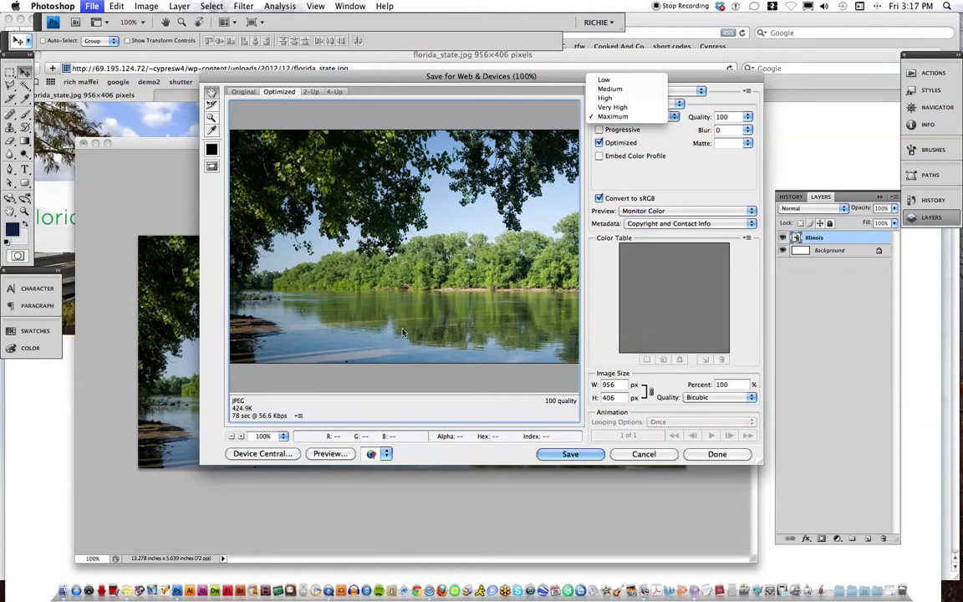
left_click(613, 108)
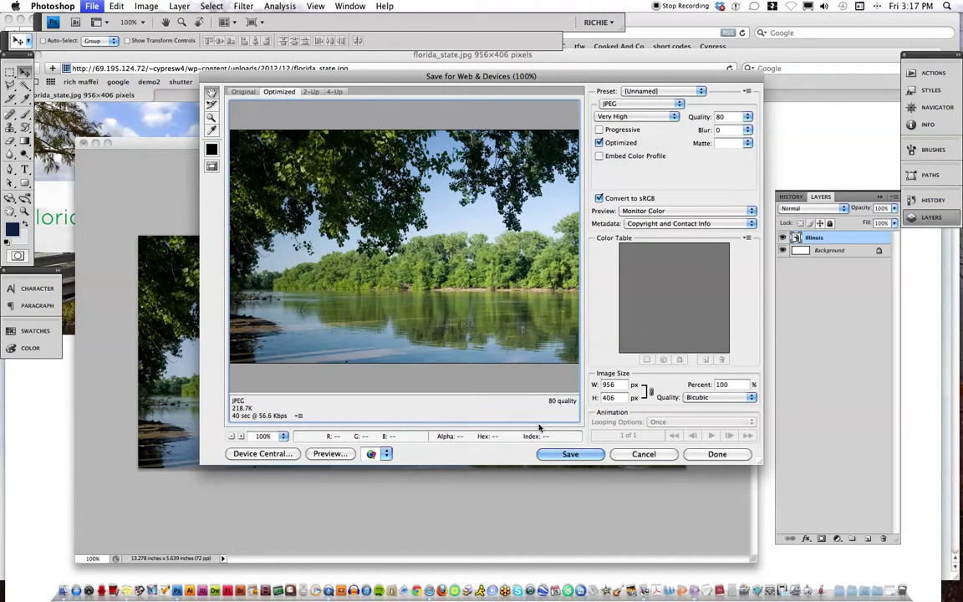
- Save the optimized banner to the Desktop as test_phot0_cypress.jpg, using the Images Only format
left_click(571, 454)
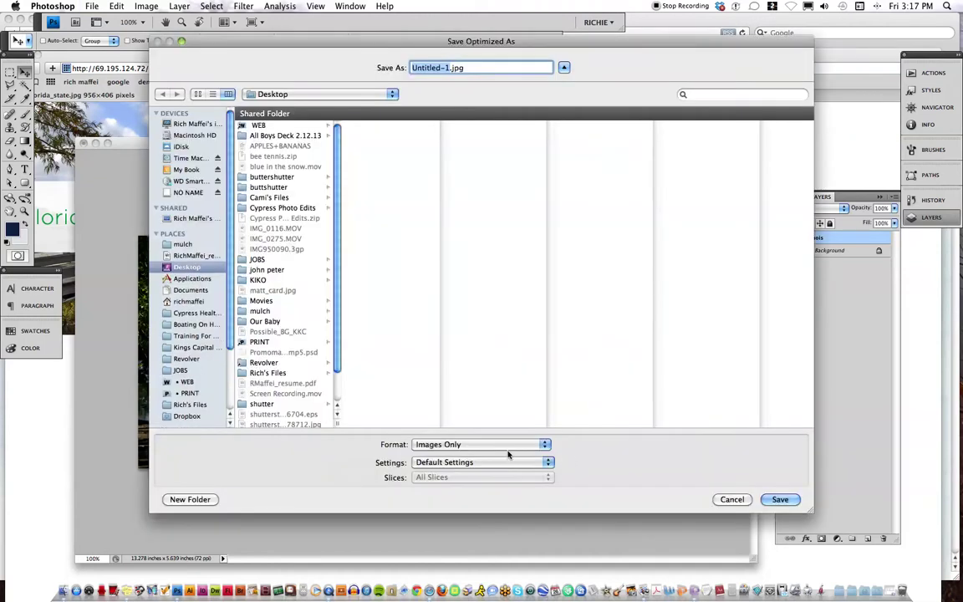
left_click(462, 446)
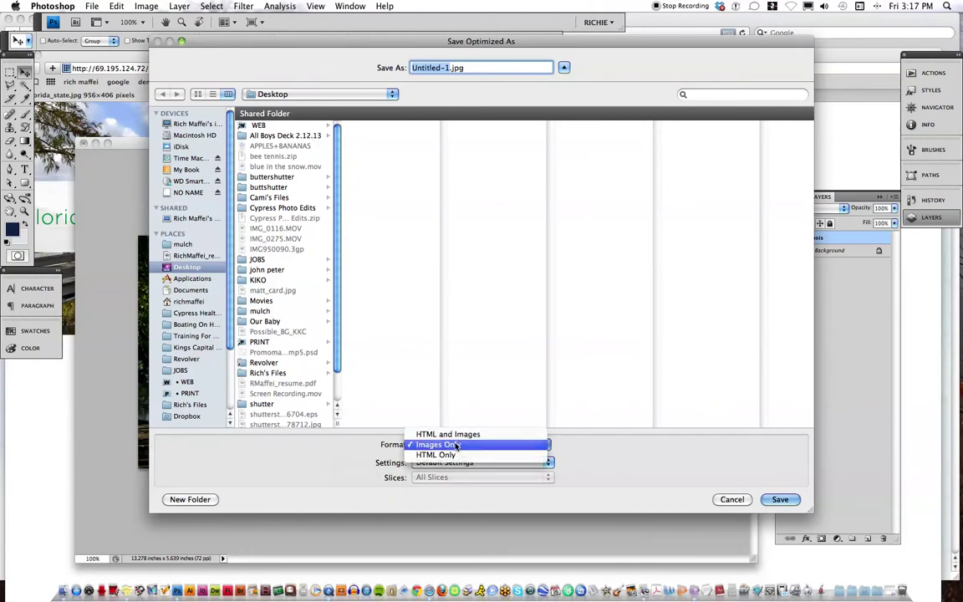
left_click(458, 446)
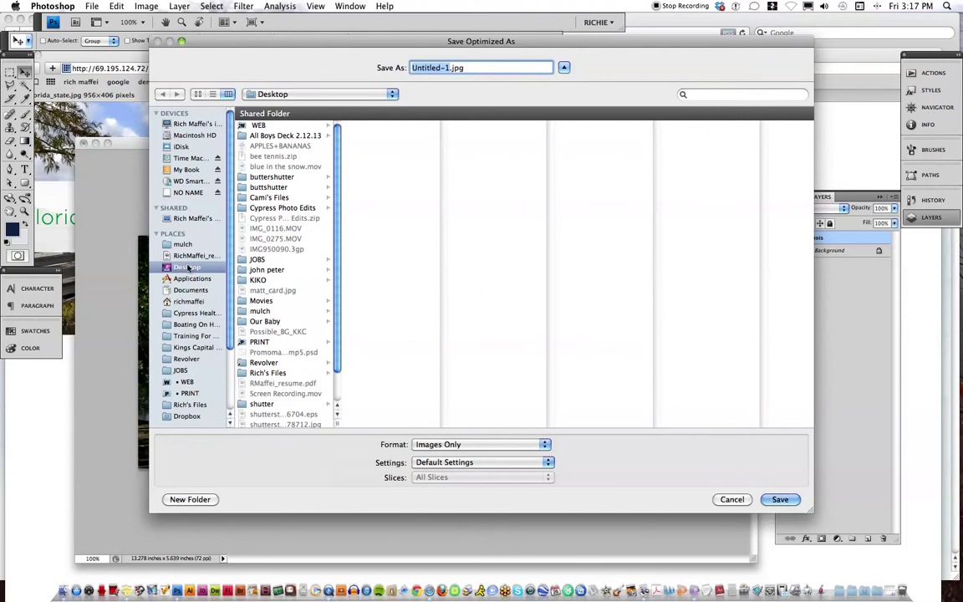
type("test_pho")
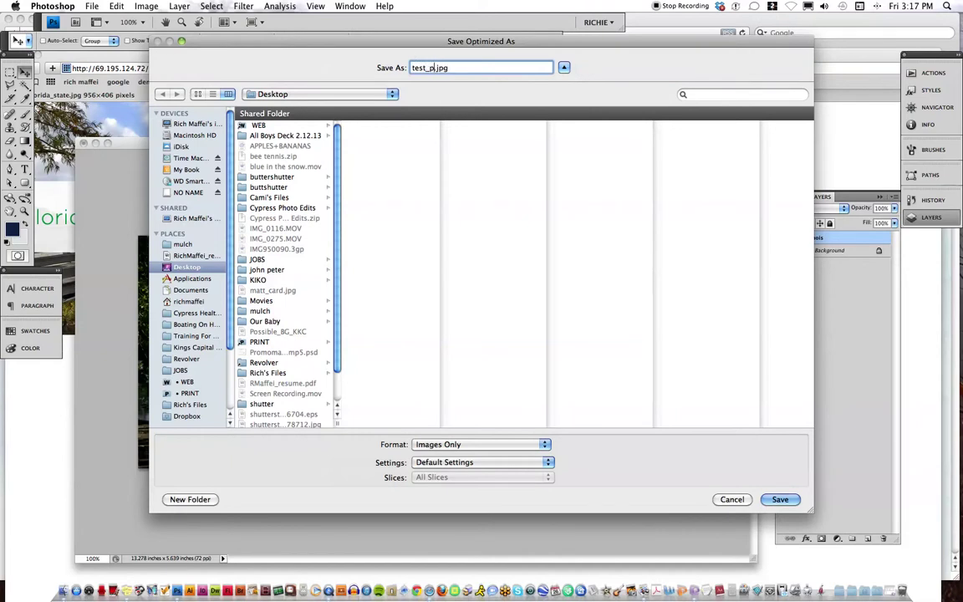
type("t0_cypress")
key("Return")
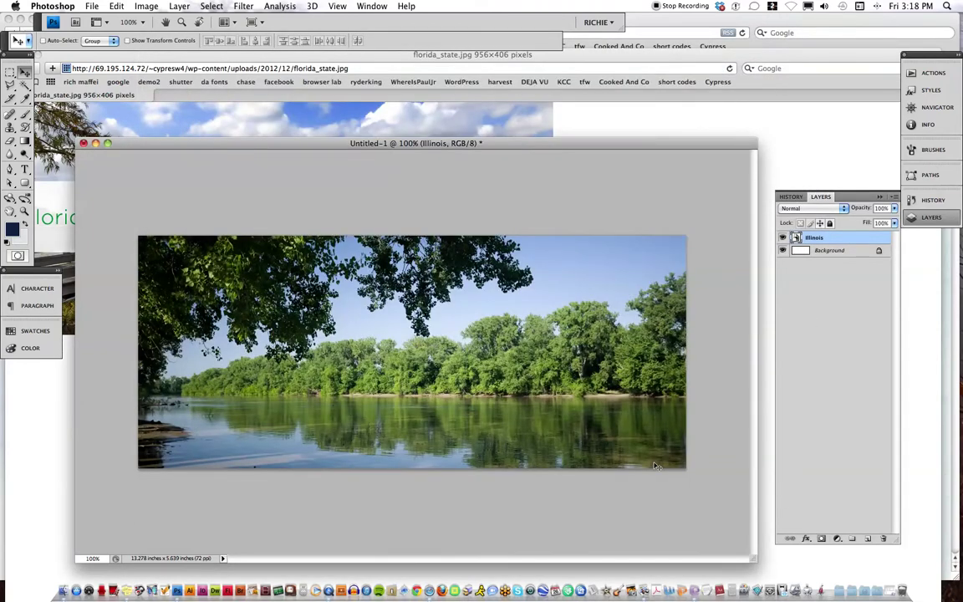
- Switch to the empty desktop space and open test_phot0_cypress.jpg in Safari to check the exported banner and its pixel dimensions
key("F8")
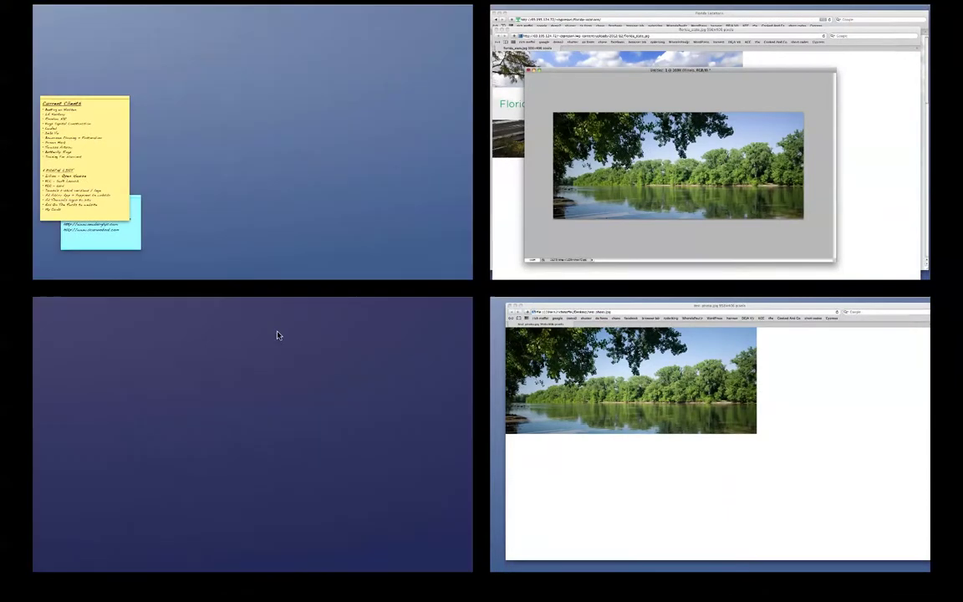
left_click(288, 342)
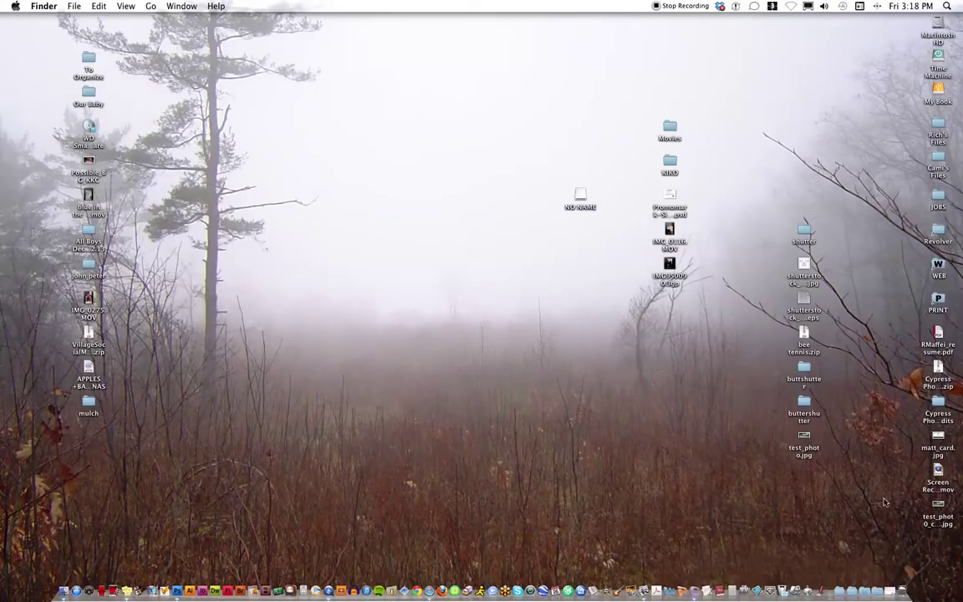
left_click(939, 507)
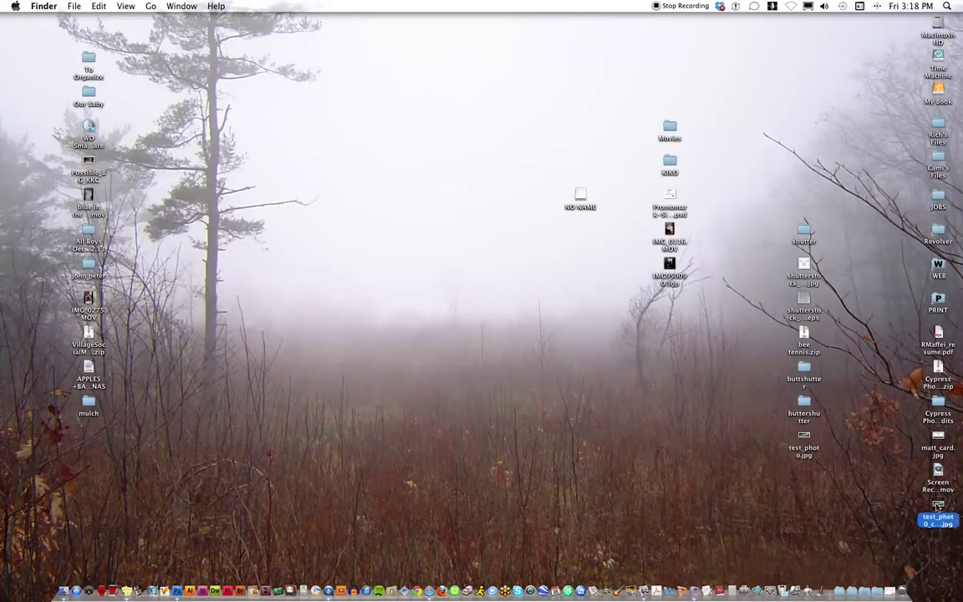
left_click_drag(939, 506, 429, 577)
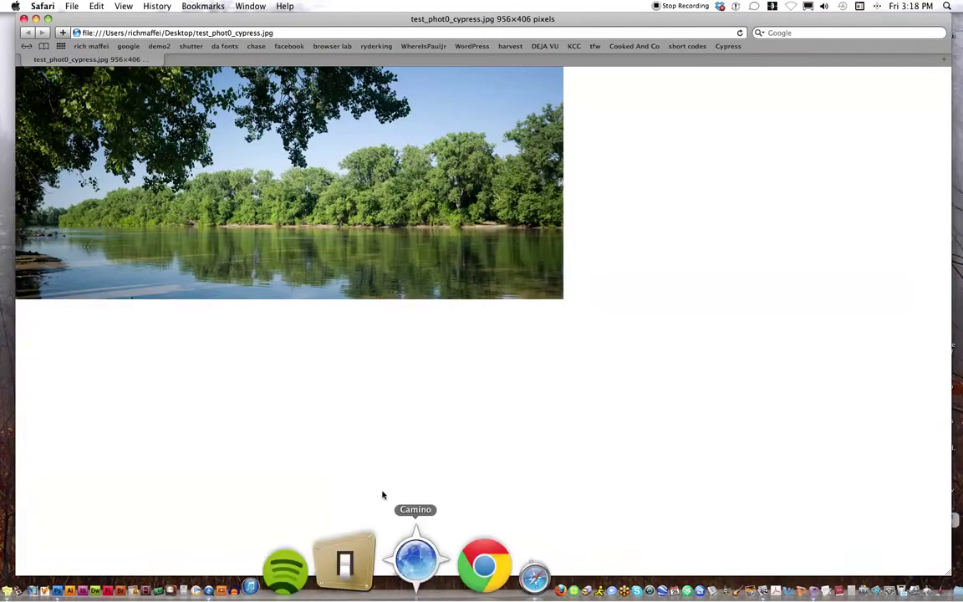
left_click_drag(336, 252, 454, 86)
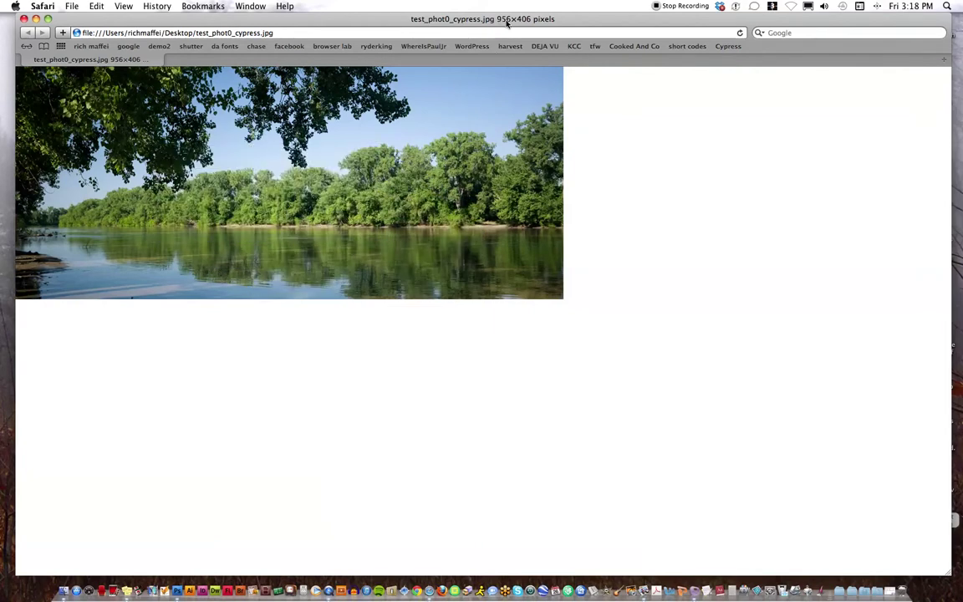